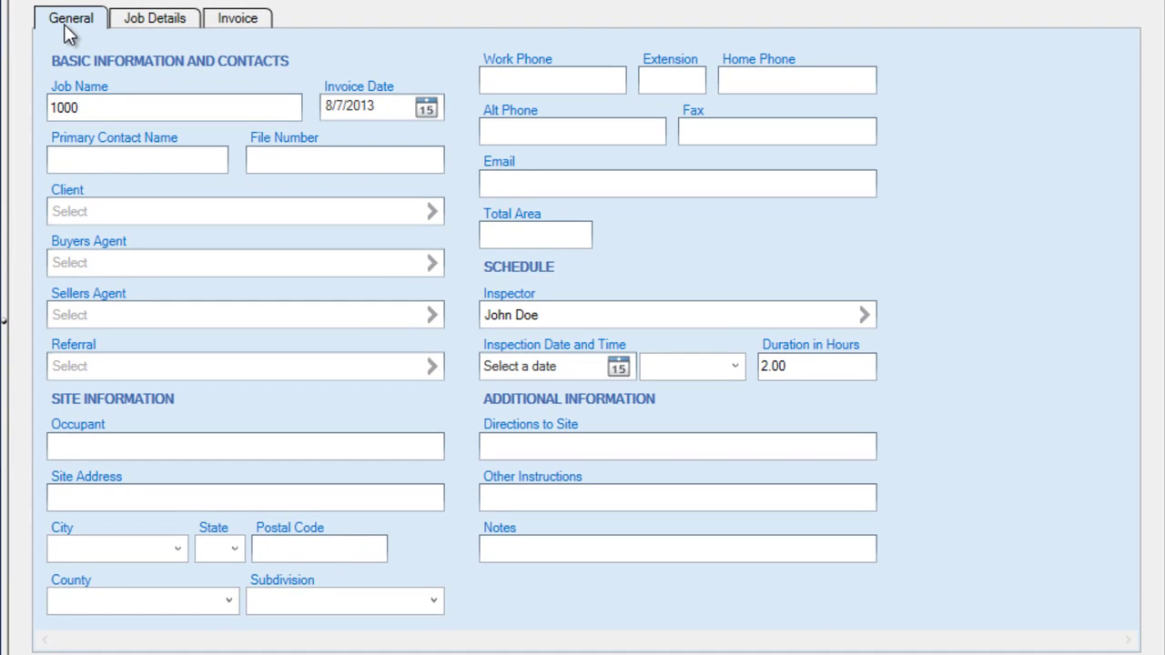
- Look through the job's Details and Invoice sections, returning to General information
left_click(139, 22)
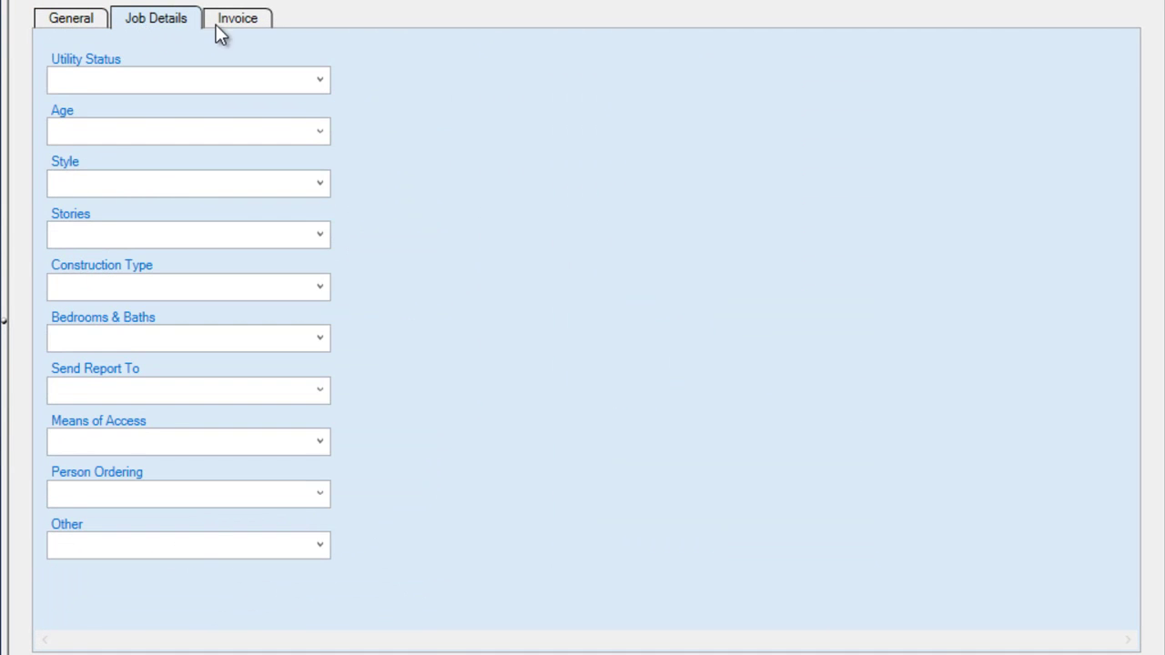
left_click(256, 30)
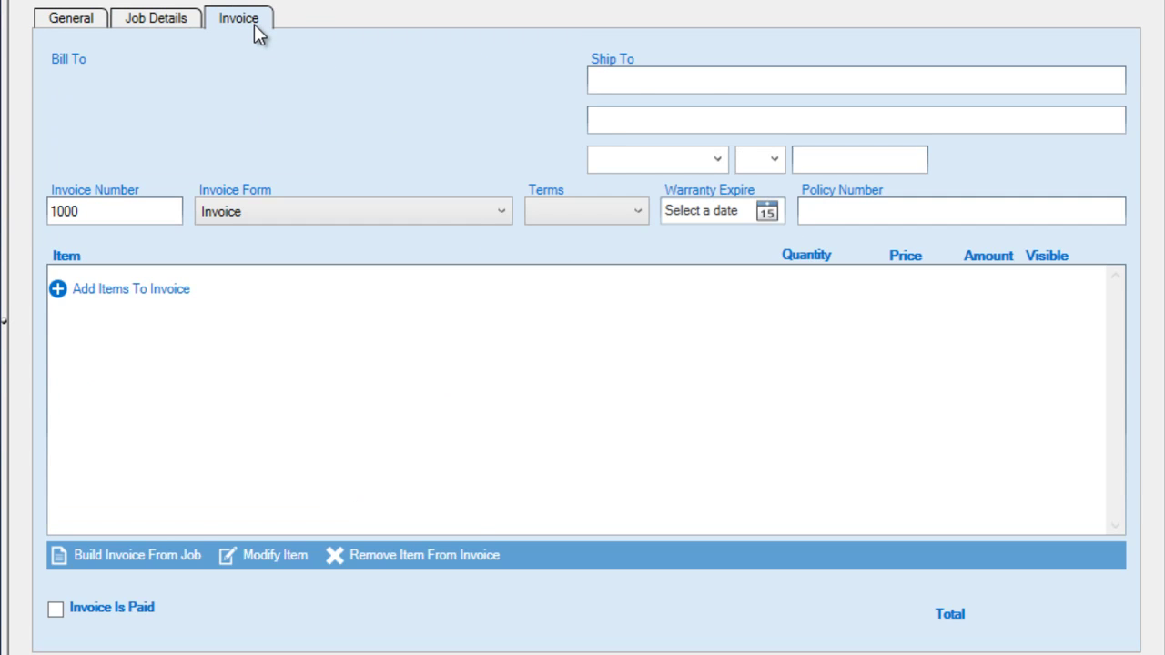
left_click(73, 30)
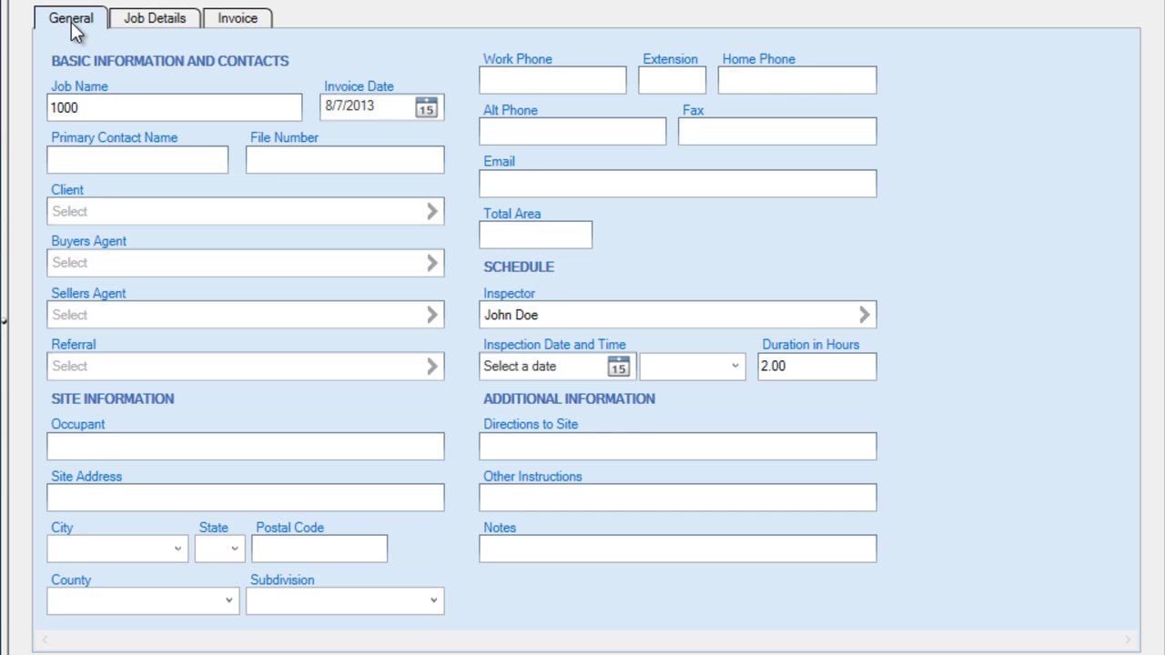
left_click(161, 22)
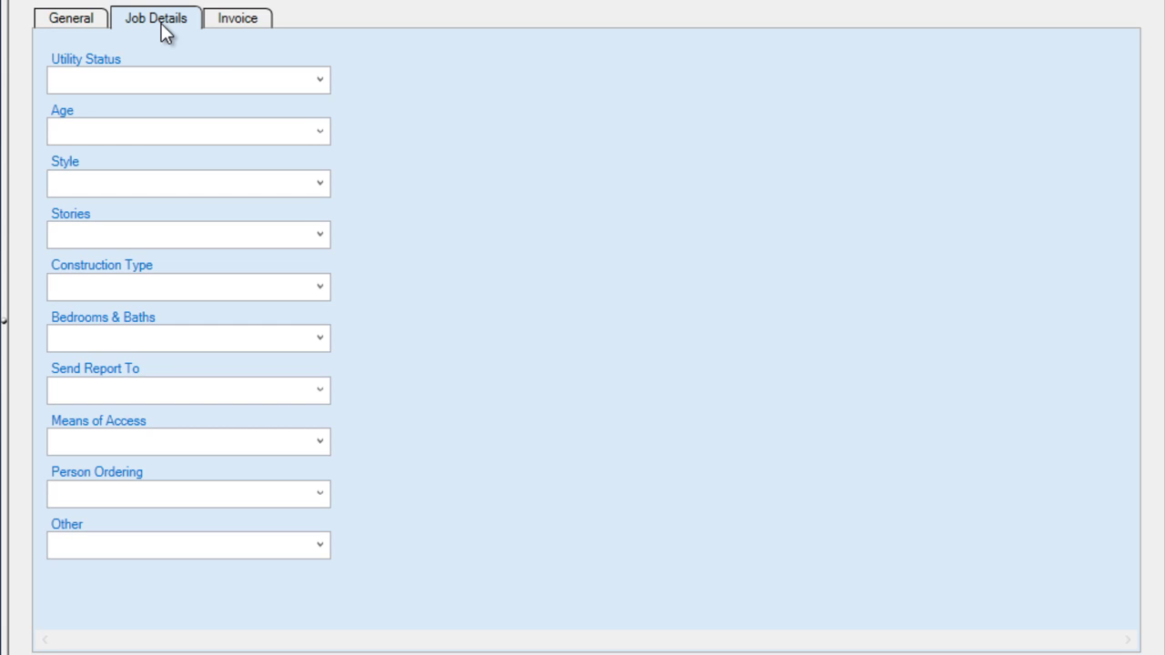
left_click(240, 28)
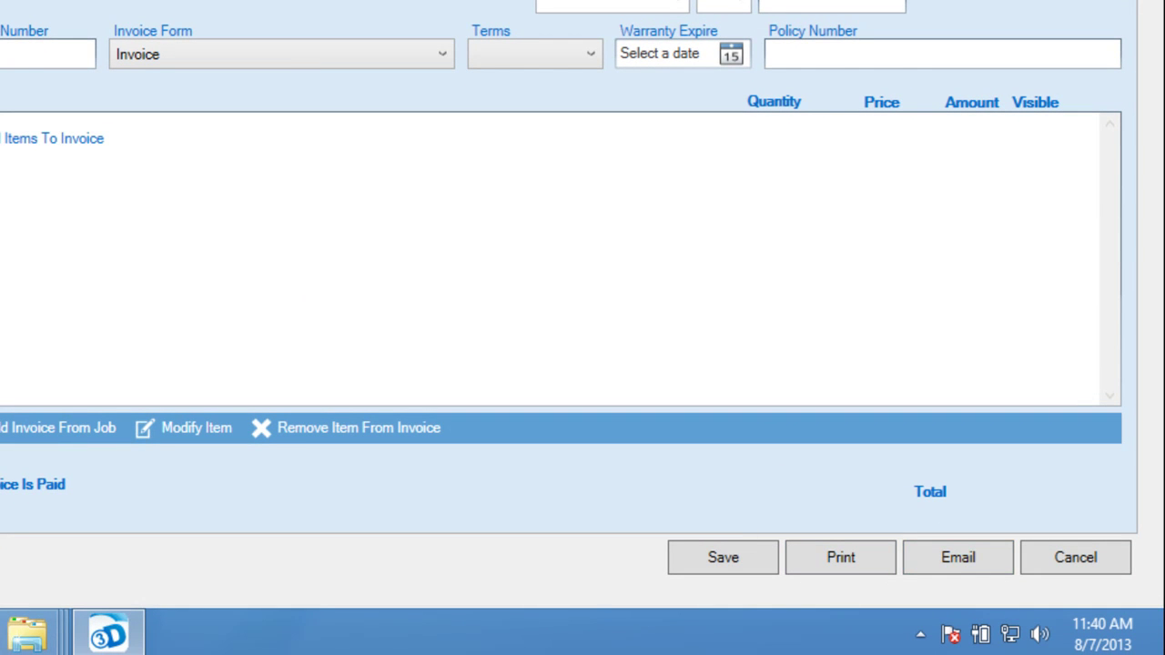
left_click(32, 20)
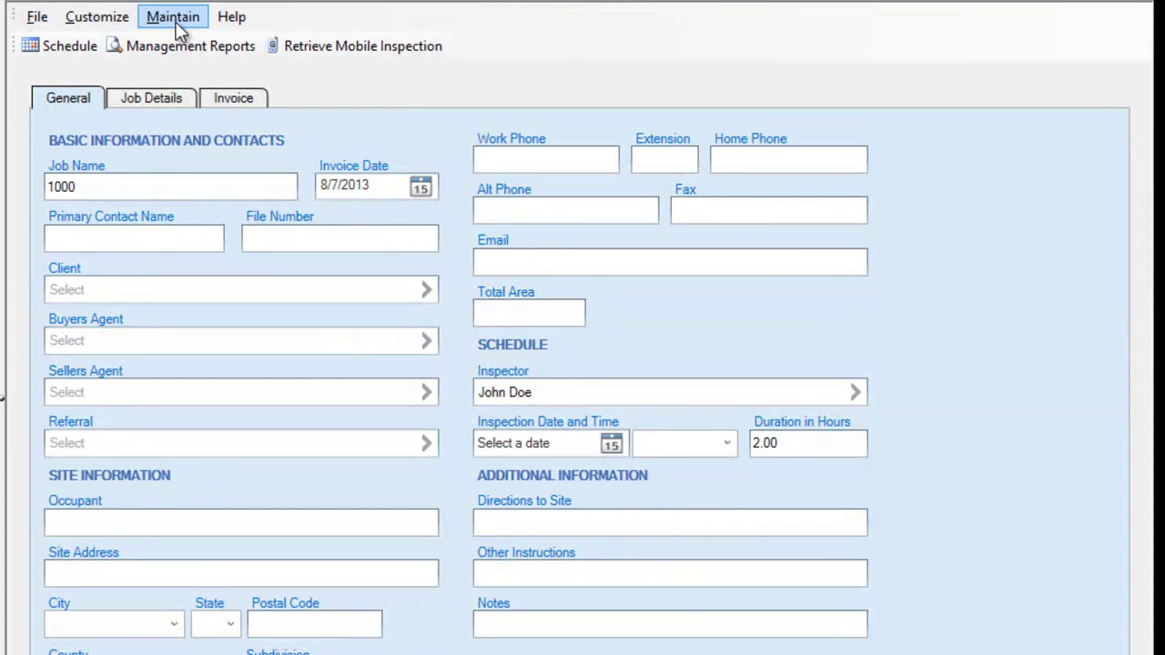
- Show the Agent, Client and Referral roles in Office Management Preferences' Contact Roles
left_click(177, 25)
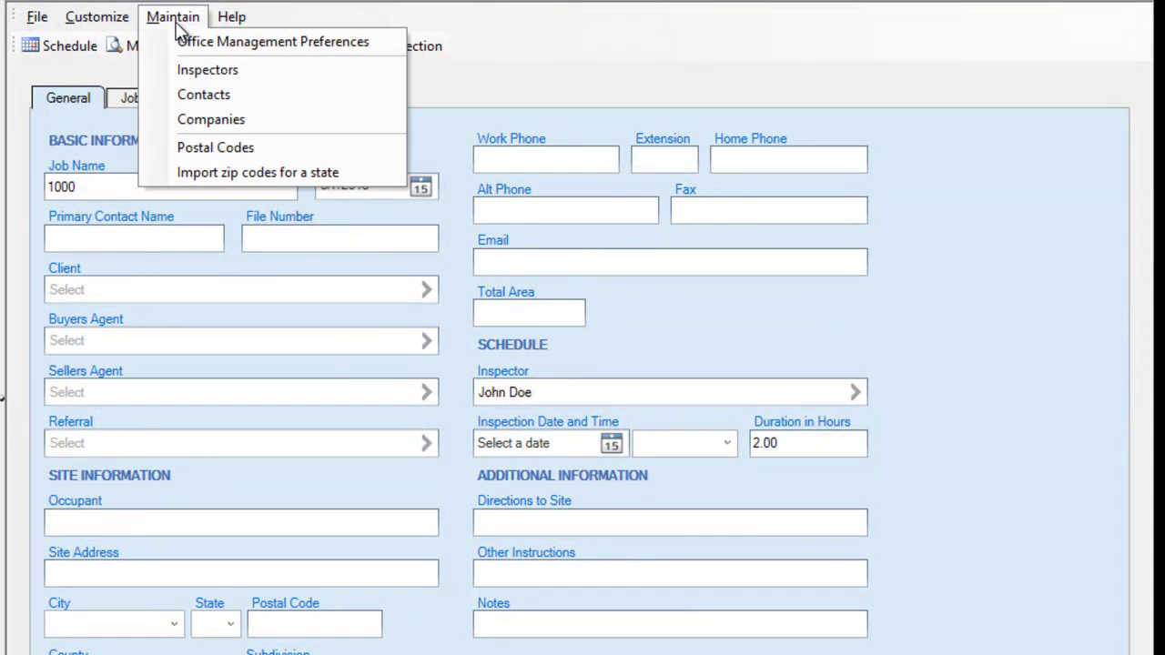
left_click(215, 45)
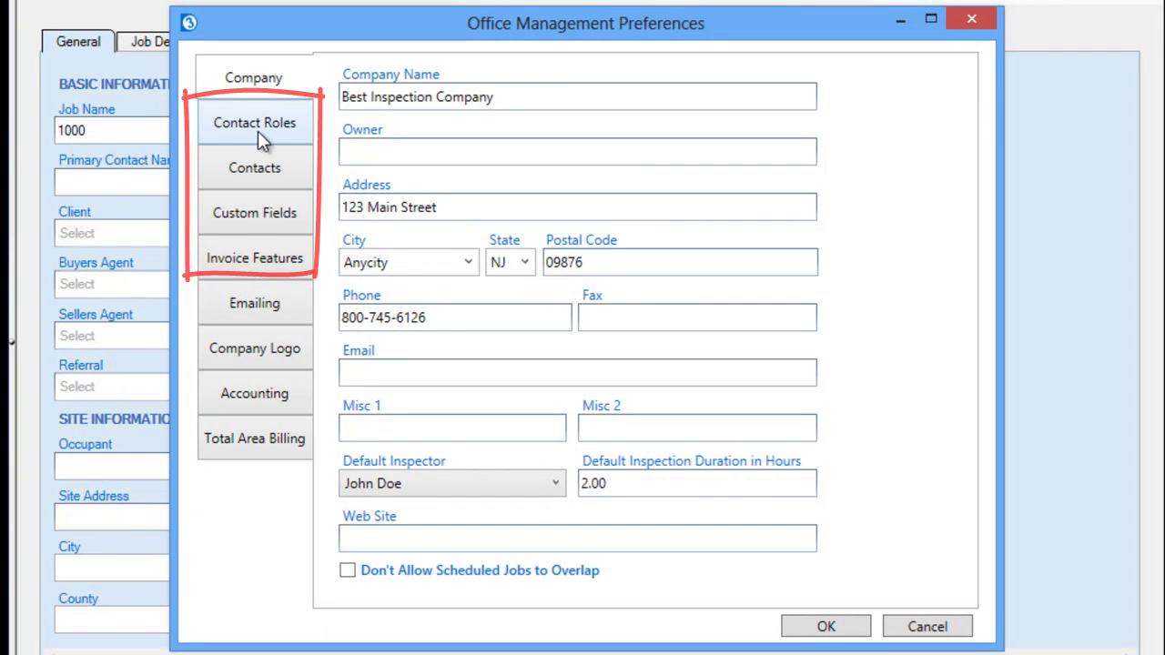
left_click(258, 134)
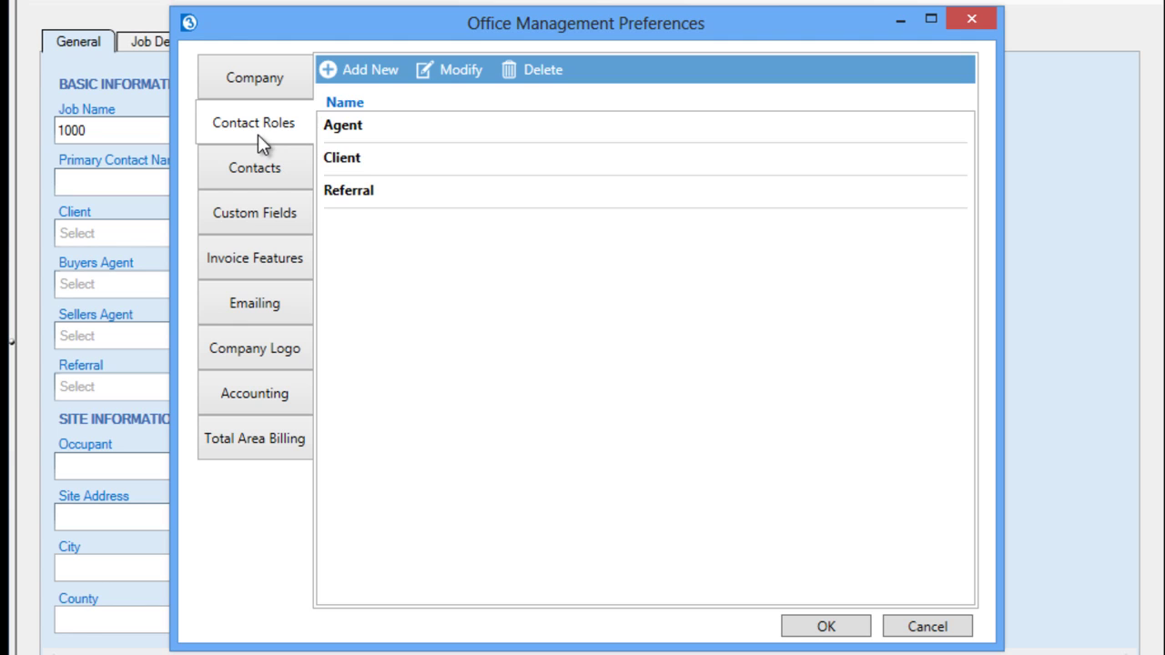
- Show the Contacts page mapping Buyers Agent and Sellers Agent labels to Agent
left_click(268, 177)
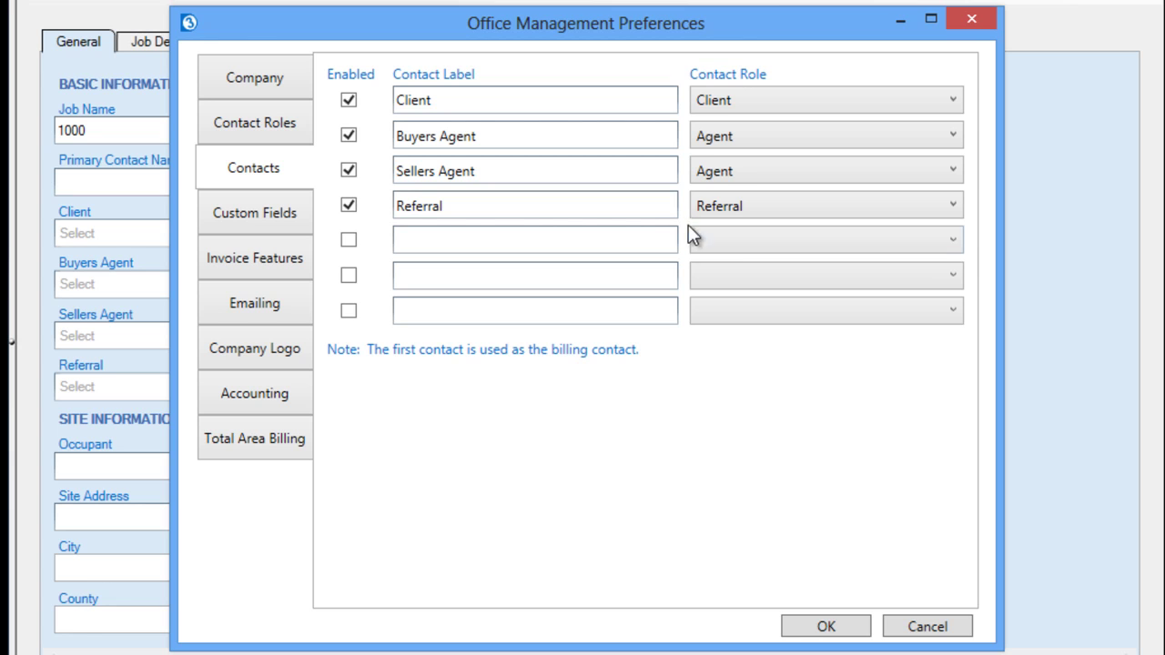
- Cancel the preferences unchanged and bring up the Contacts list for the Buyers Agent
left_click(911, 635)
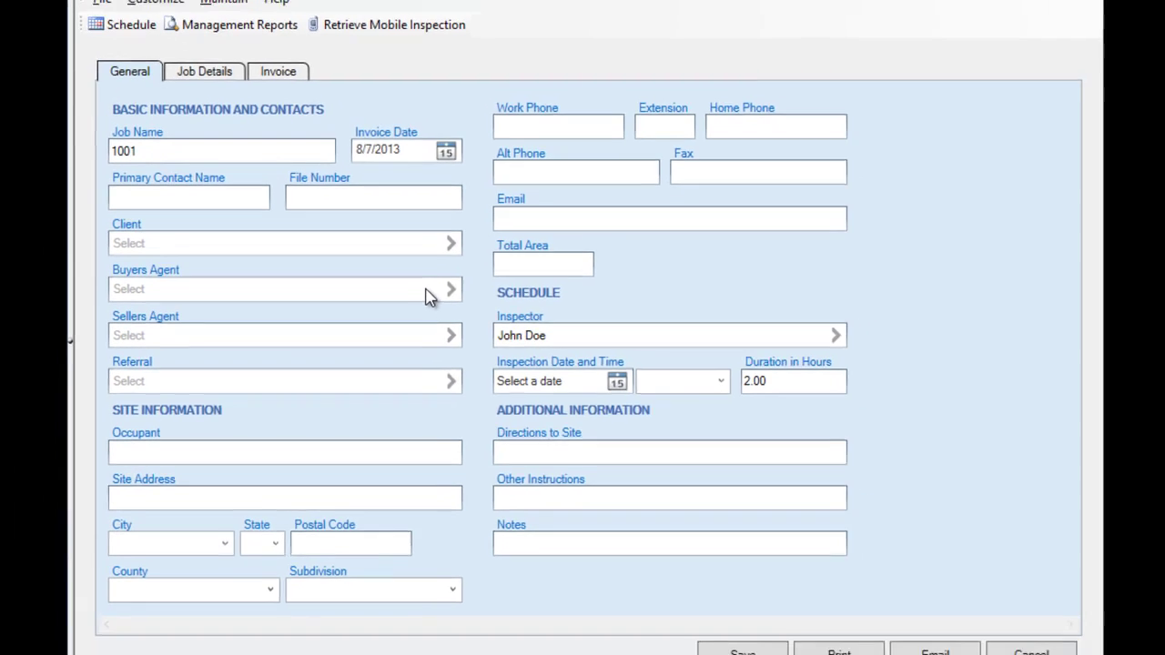
left_click(419, 285)
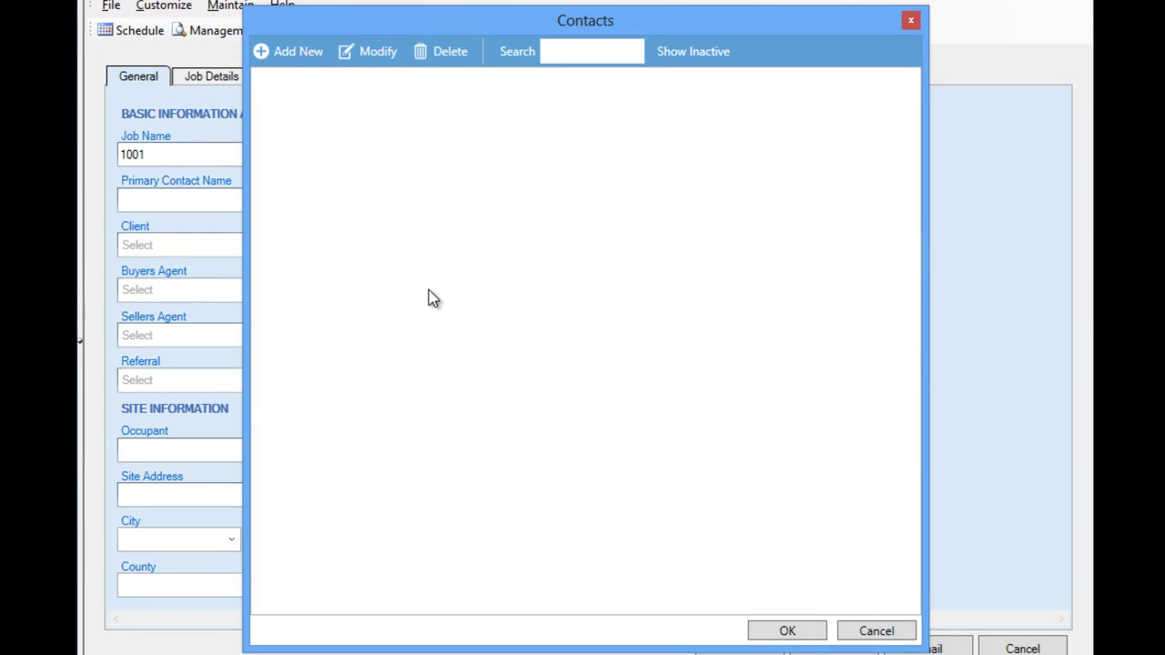
- Add a new contact whose Role(s) is Agent only, with Referral left unticked
left_click(299, 52)
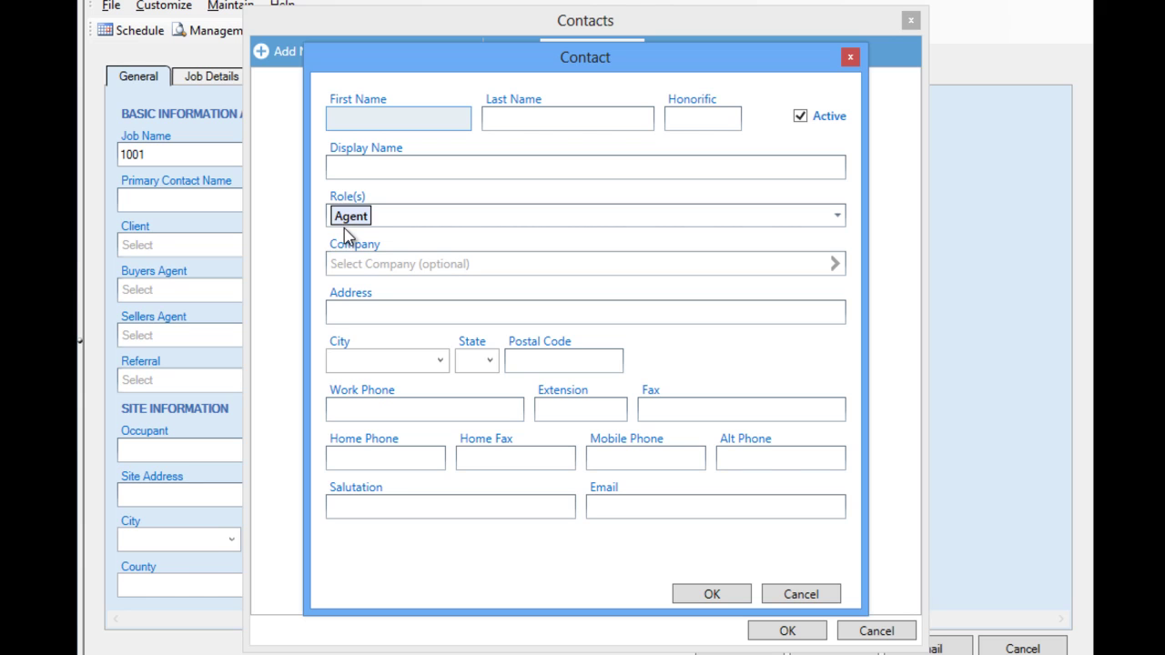
left_click(394, 225)
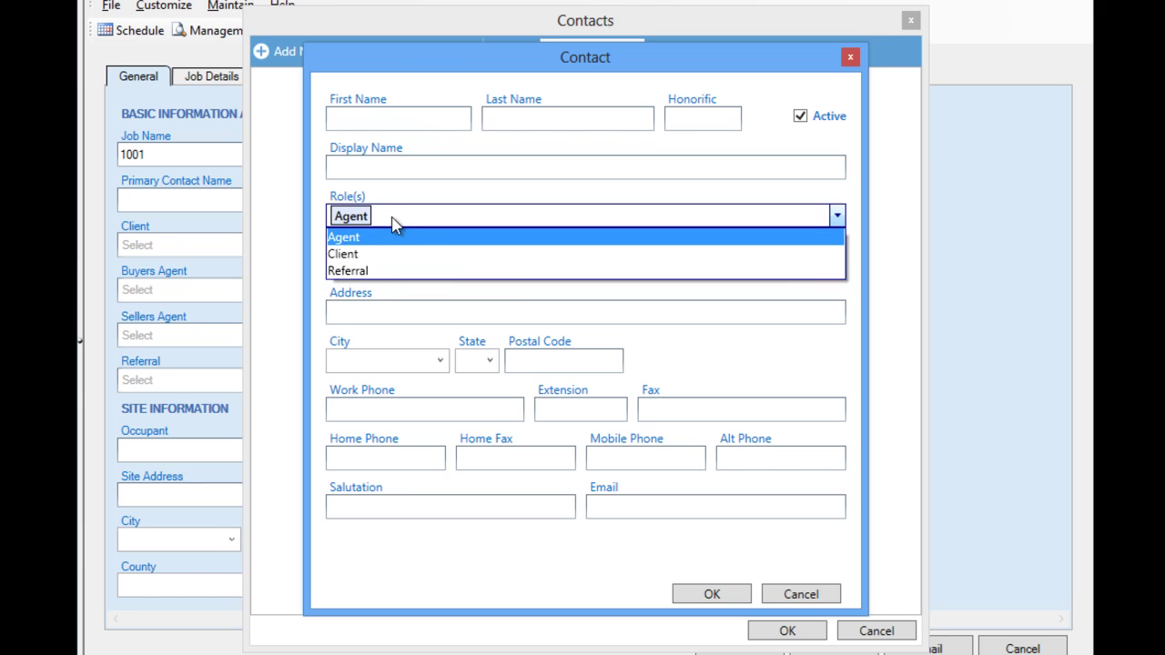
left_click(370, 273)
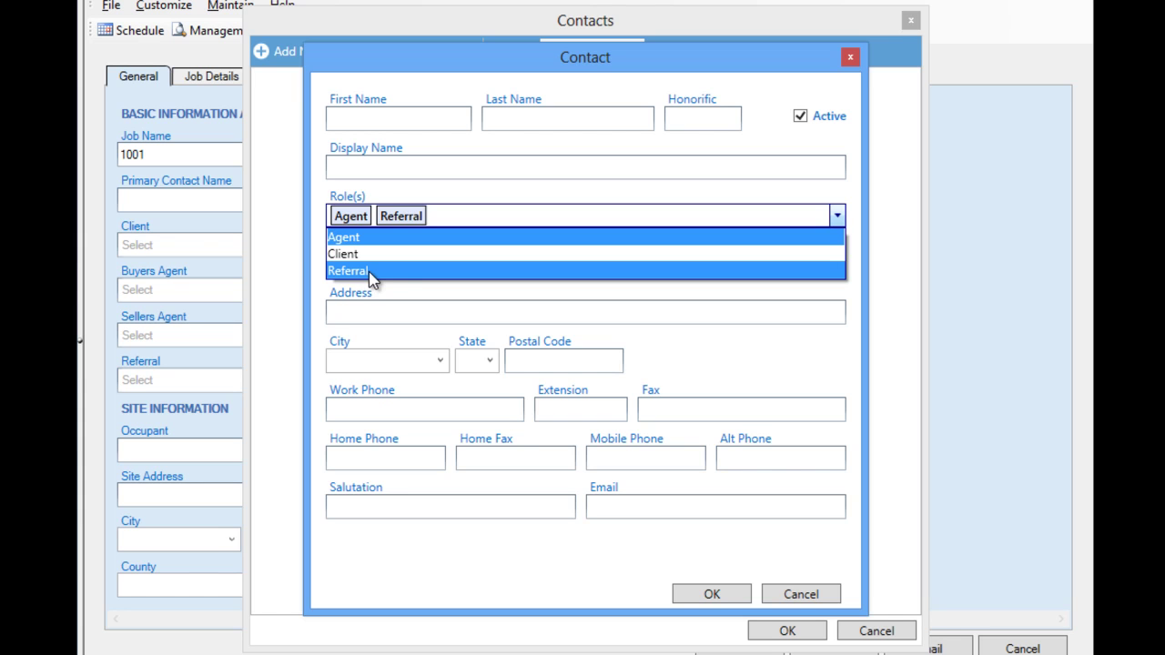
left_click(394, 271)
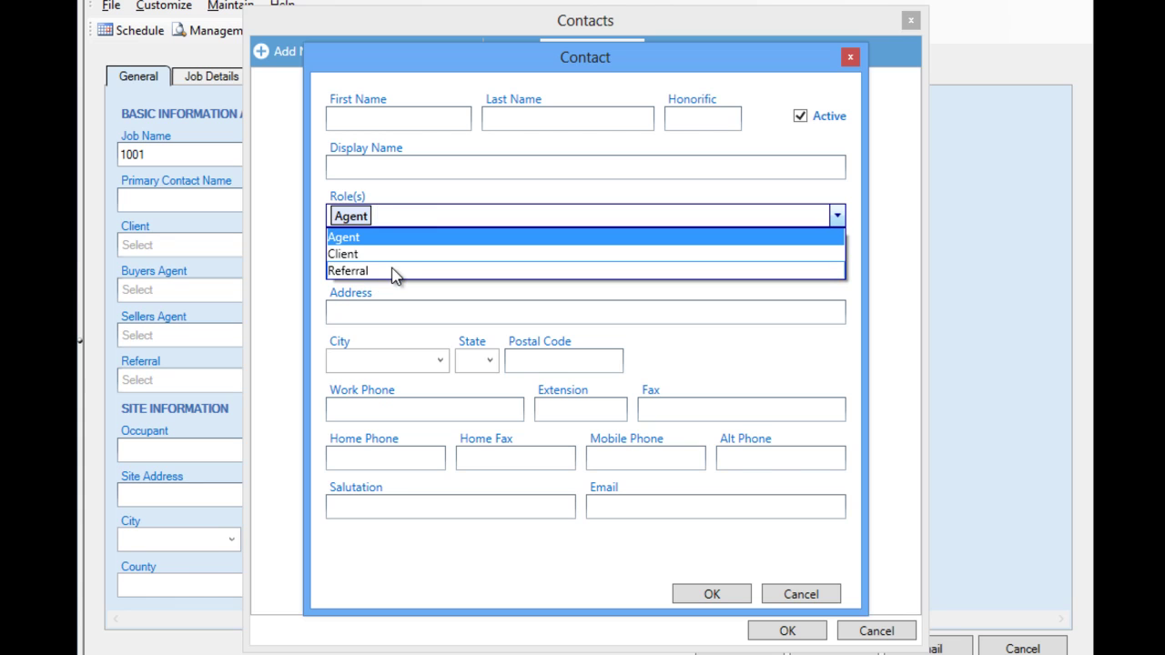
left_click(374, 118)
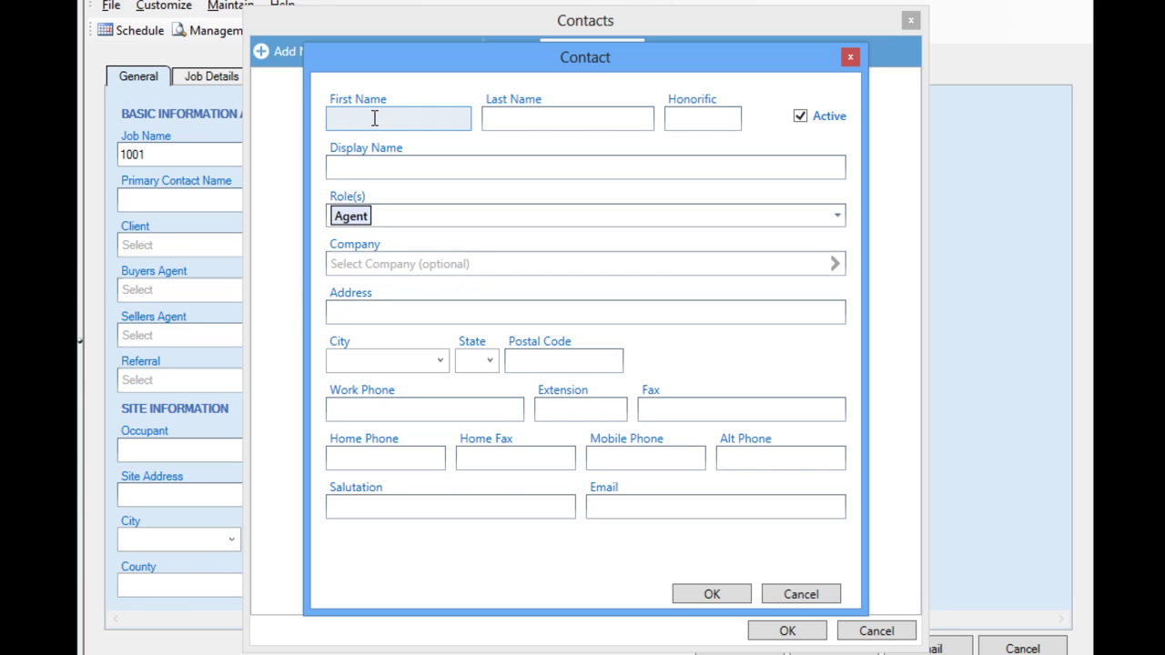
- Enter the contact's first name, last name and the honorific Mr
key("Tab")
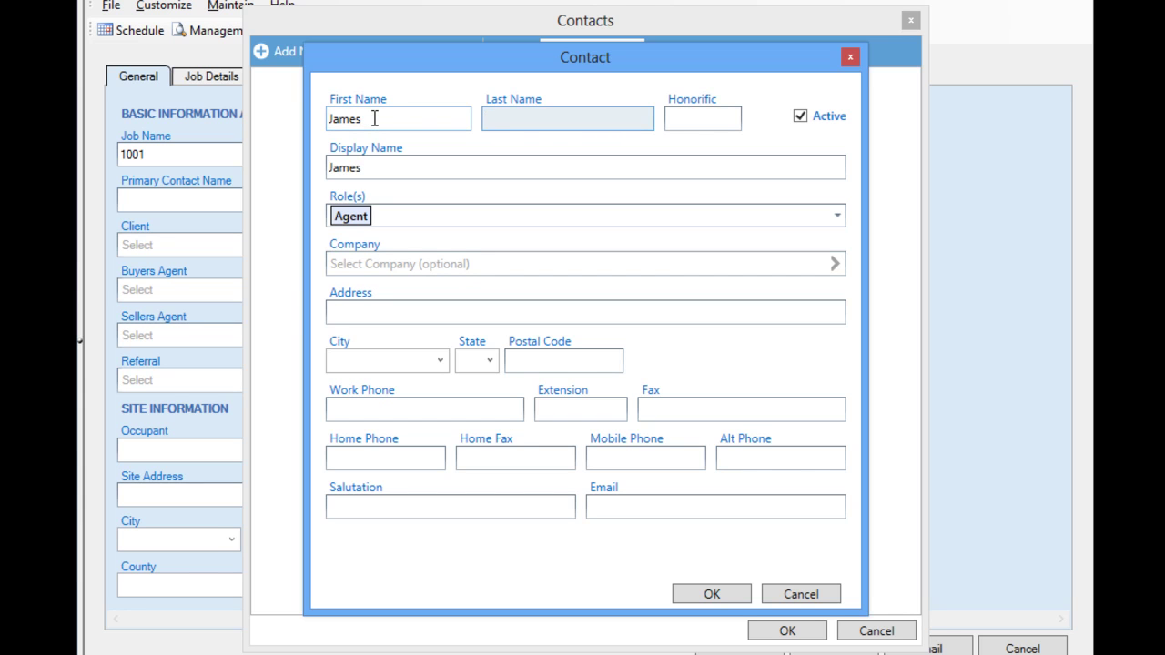
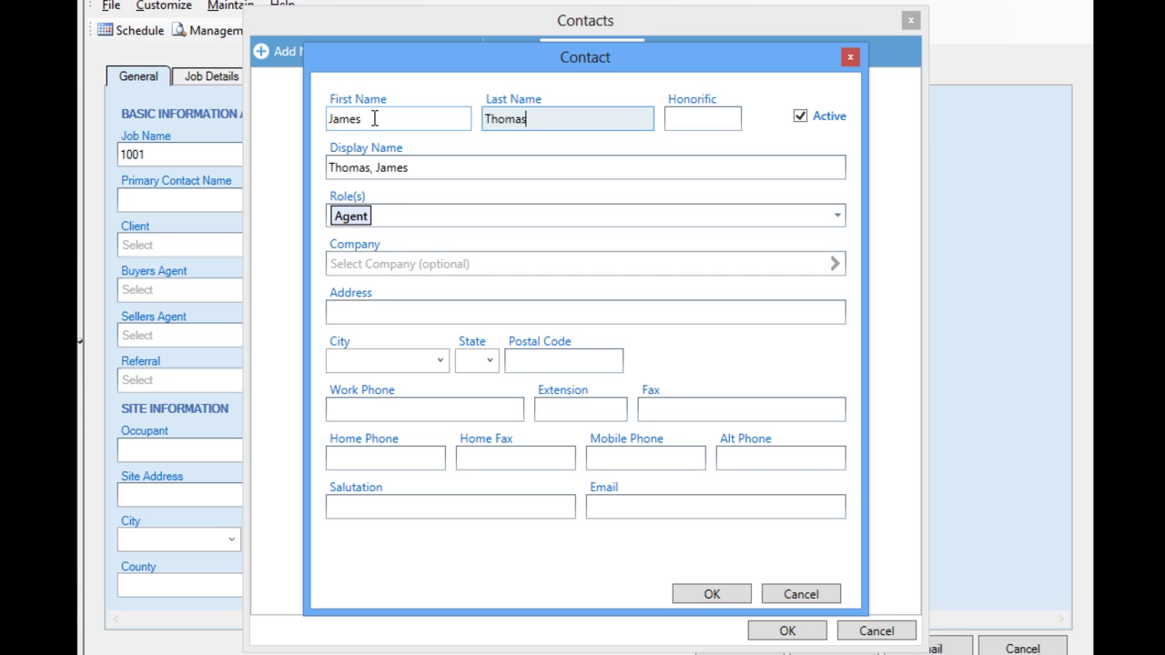
key("Tab")
type("Mr")
- Enter the contact's street address, save it, and assign it as the Buyers Agent
key("Tab")
key("Tab")
key("Tab")
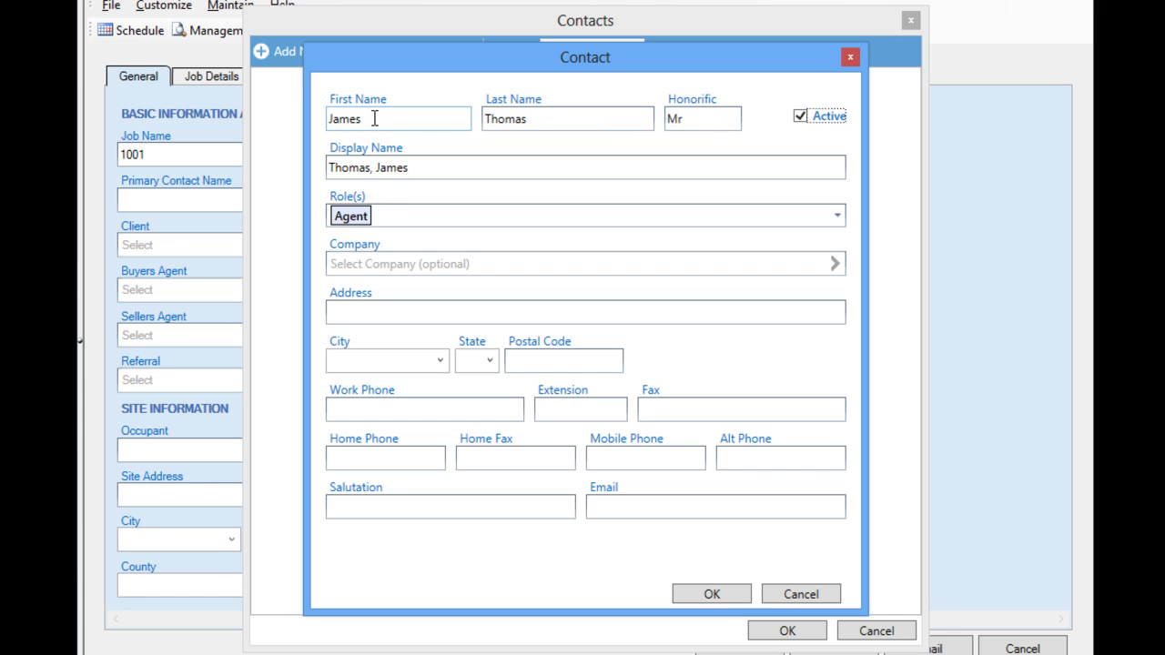
key("Tab")
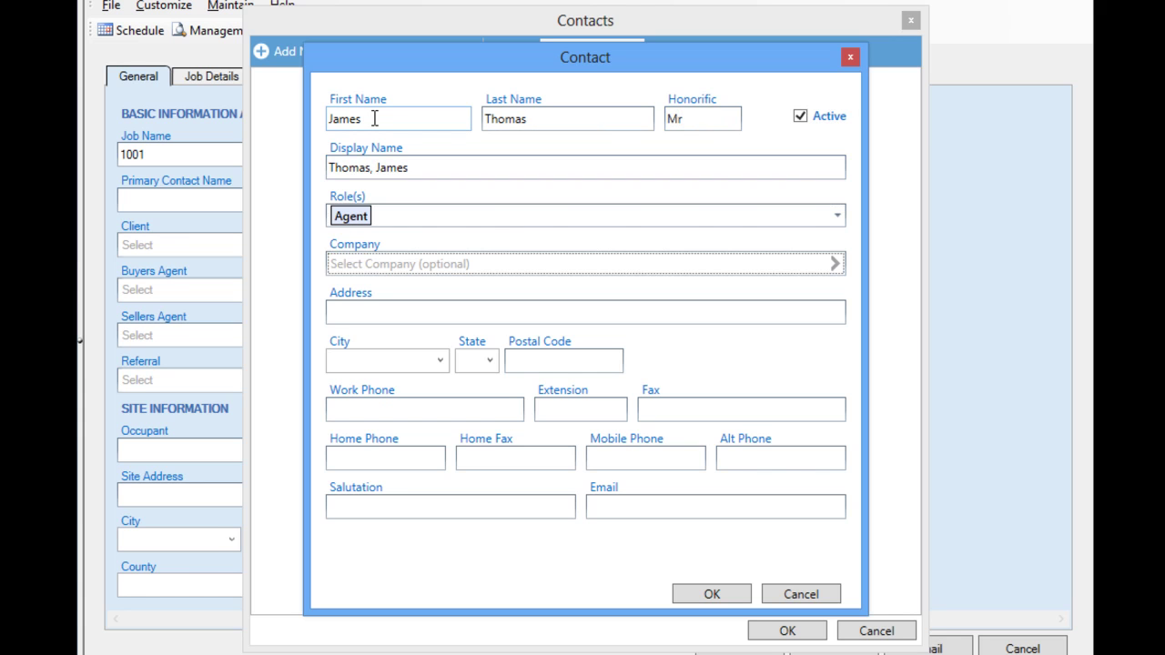
key("Tab")
type("123 ")
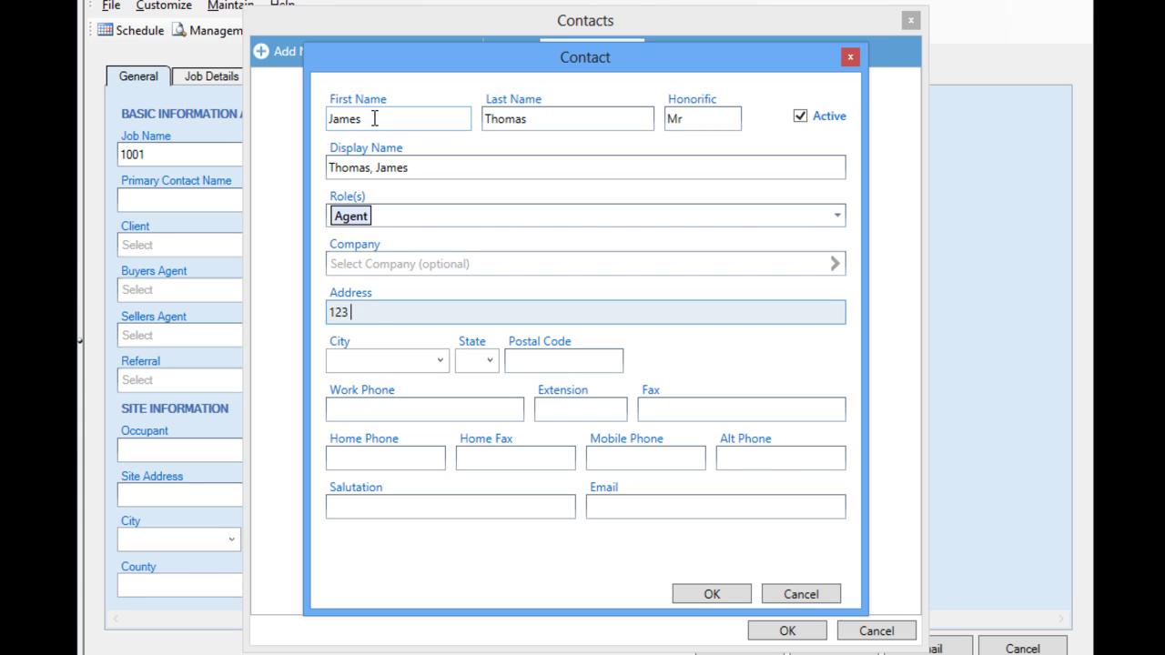
type("Agent Lane")
key("Tab")
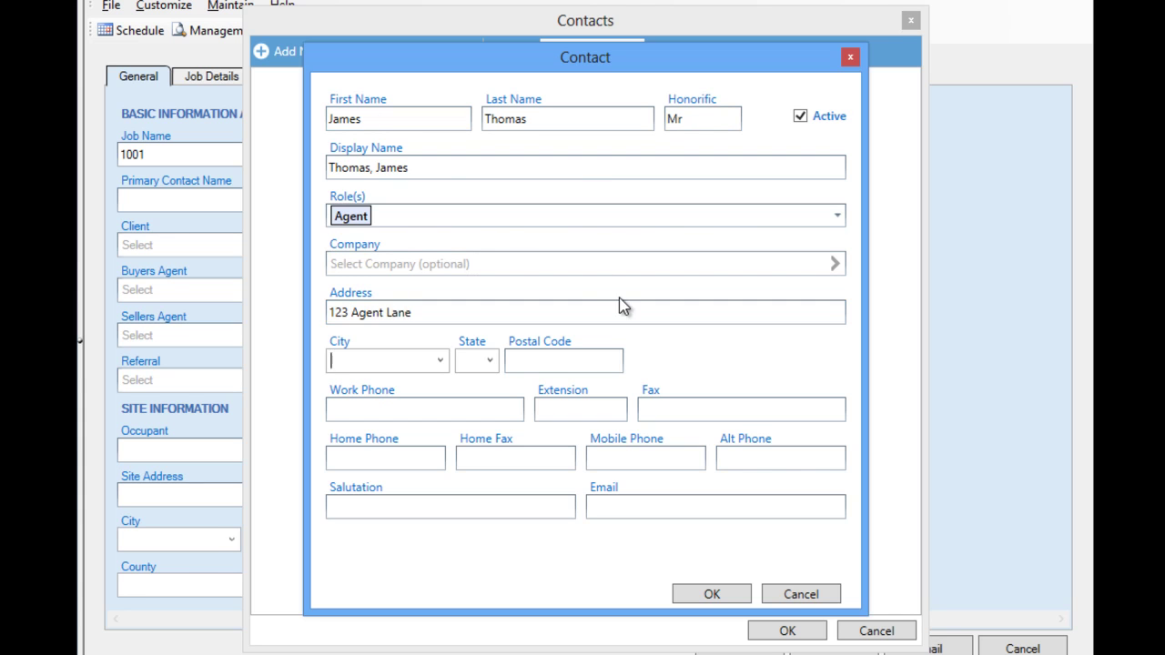
left_click(684, 593)
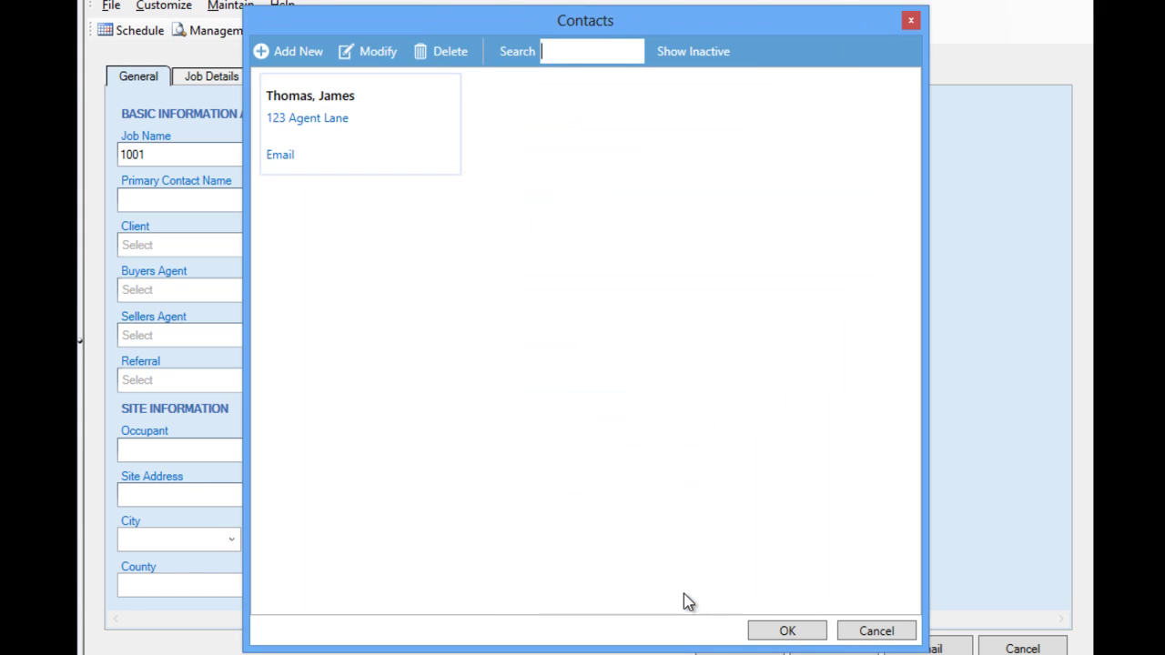
double_click(355, 128)
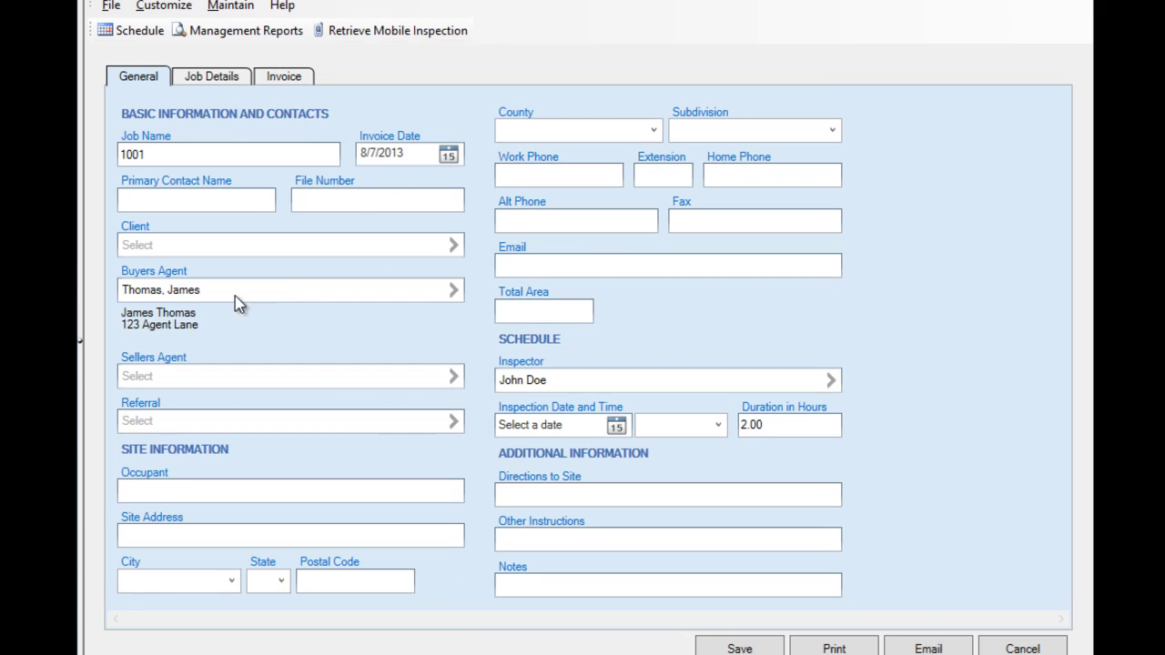
left_click(198, 427)
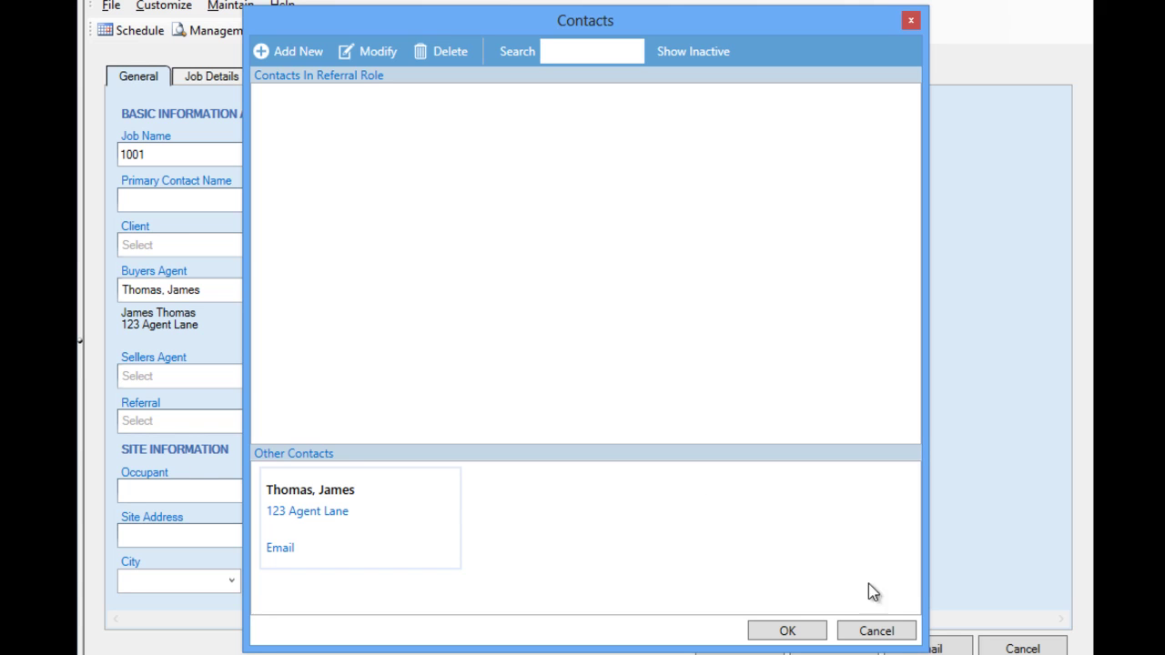
left_click(875, 631)
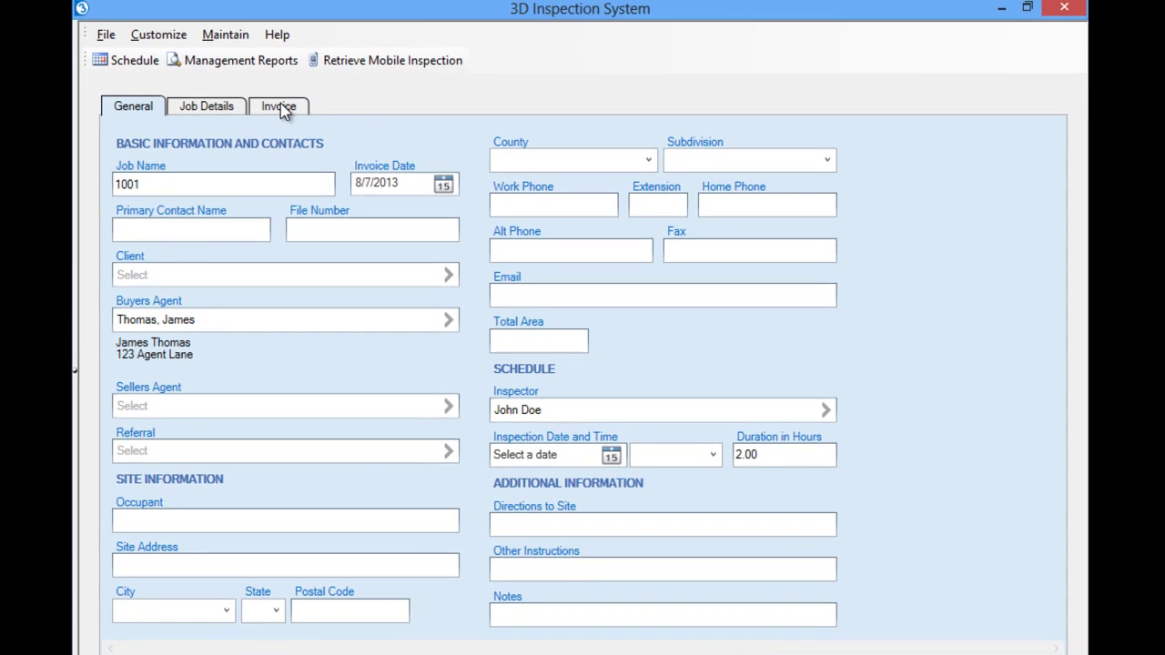
- Open Maintain > Contacts to see the saved agent contact listed
left_click(235, 44)
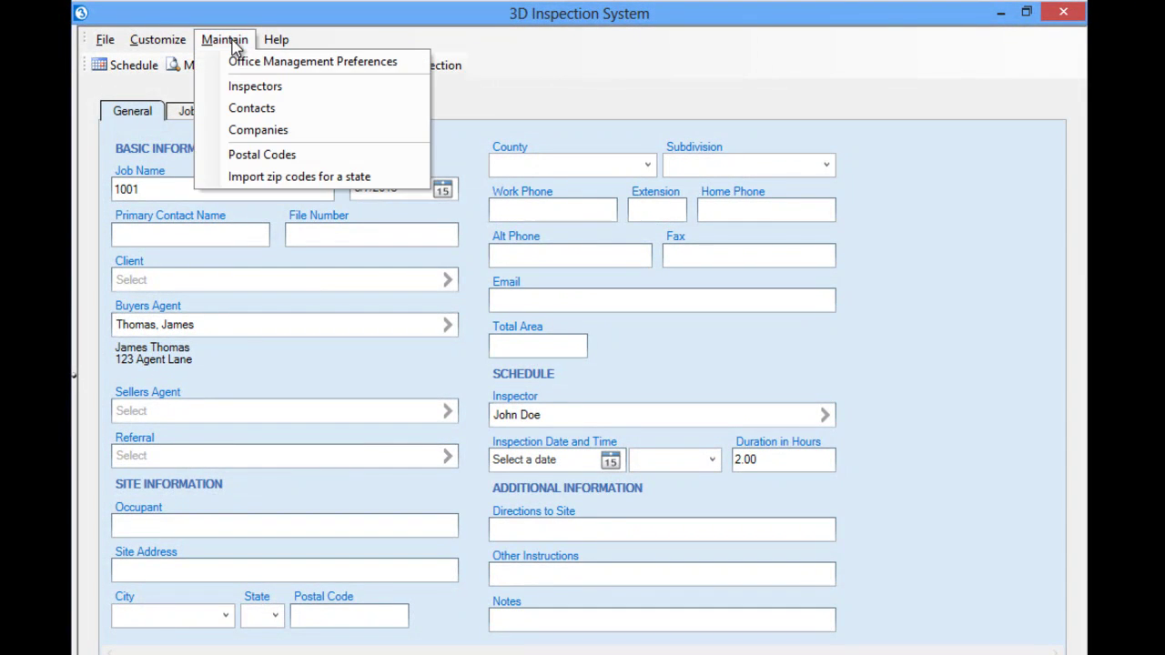
left_click(241, 111)
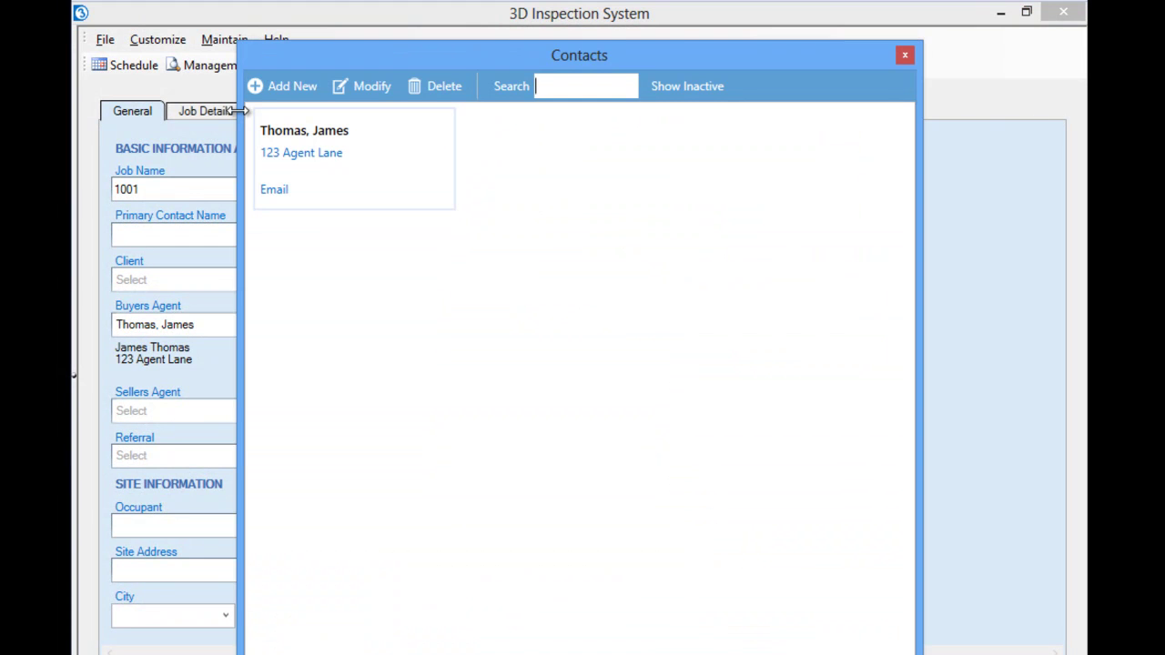